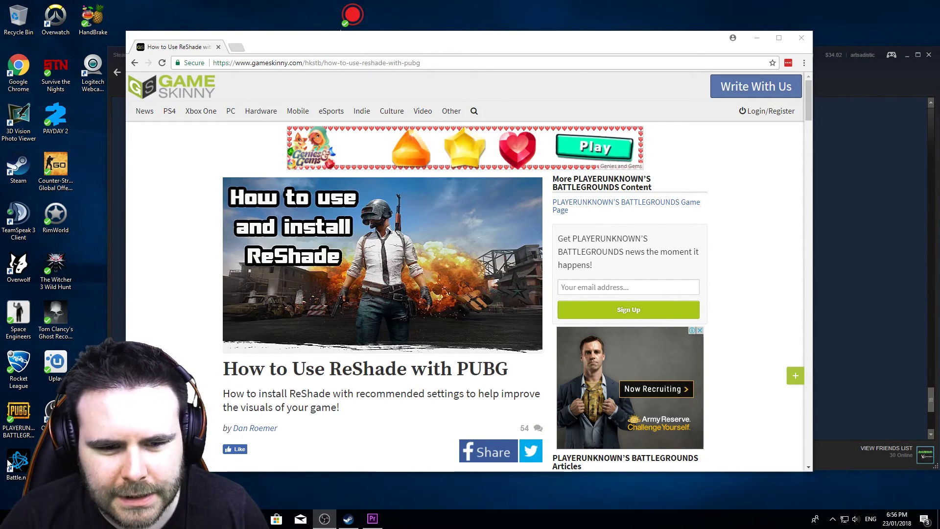
Scroll to the article's install steps and open the 'download ReShade' link in a new tab.
{"action": "scroll", "coordinate": [469, 272], "scroll_direction": "down", "scroll_amount": 1}
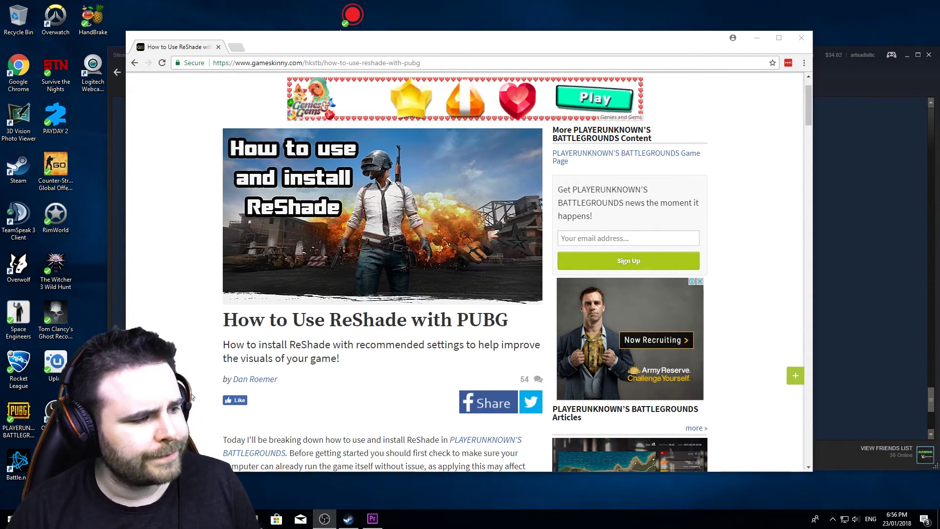
{"action": "scroll", "coordinate": [465, 269], "scroll_direction": "down", "scroll_amount": 2}
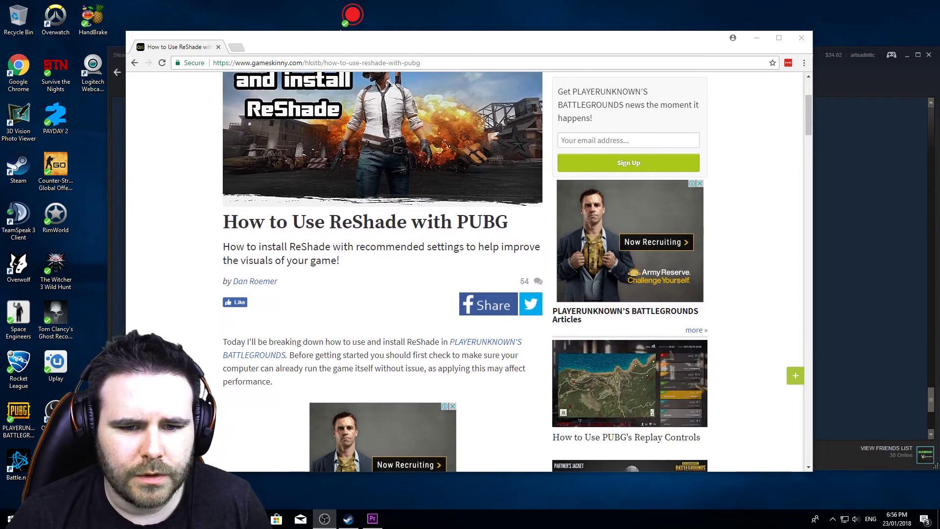
{"action": "scroll", "coordinate": [162, 341], "scroll_direction": "up", "scroll_amount": 2}
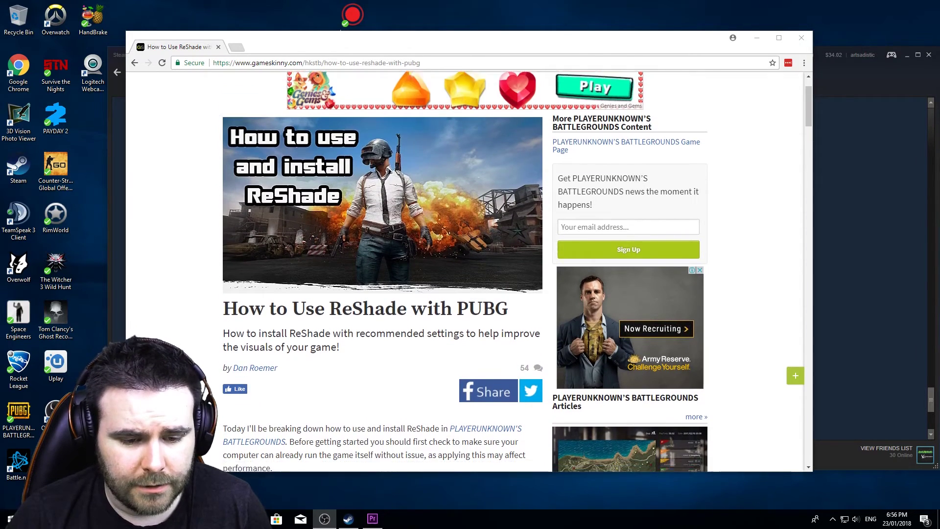
{"action": "scroll", "coordinate": [161, 341], "scroll_direction": "down", "scroll_amount": 5}
{"action": "scroll", "coordinate": [162, 341], "scroll_direction": "down", "scroll_amount": 2}
{"action": "scroll", "coordinate": [162, 341], "scroll_direction": "up", "scroll_amount": 1}
{"action": "scroll", "coordinate": [163, 341], "scroll_direction": "down", "scroll_amount": 2}
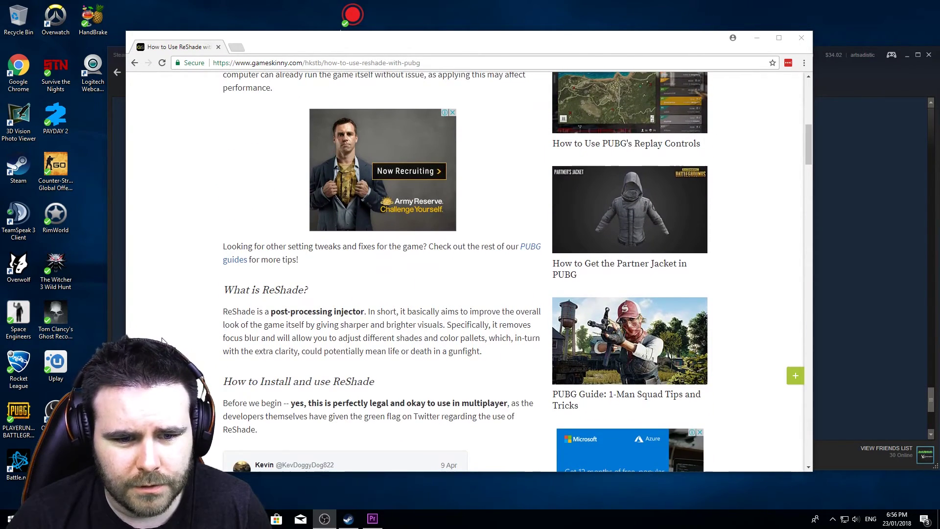
{"action": "scroll", "coordinate": [297, 302], "scroll_direction": "down", "scroll_amount": 10}
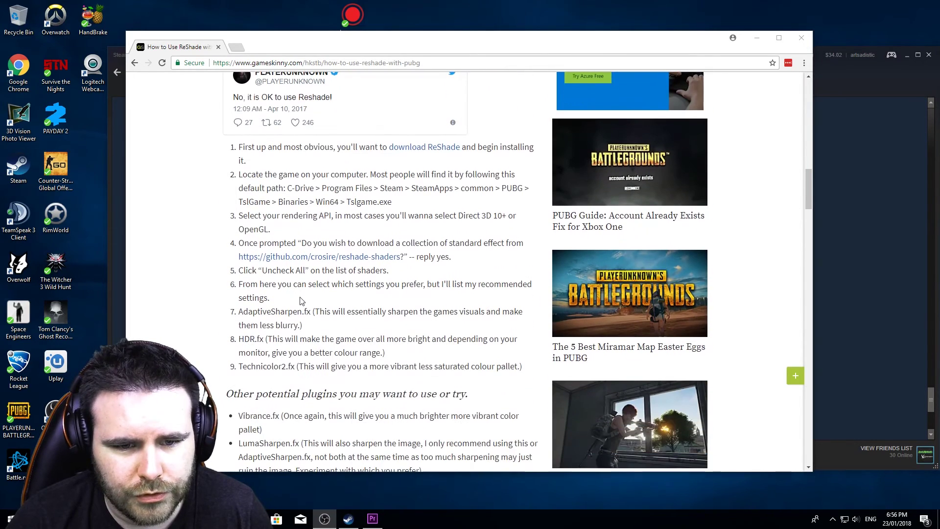
{"action": "middle_click", "coordinate": [421, 148]}
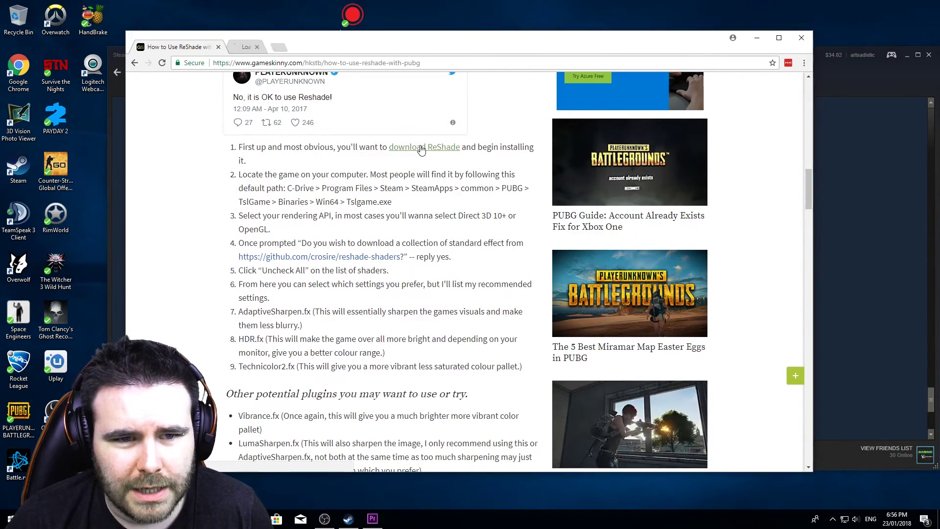
Download the ReShade 3.1.1 setup file from reshade.me.
{"action": "left_click", "coordinate": [248, 45]}
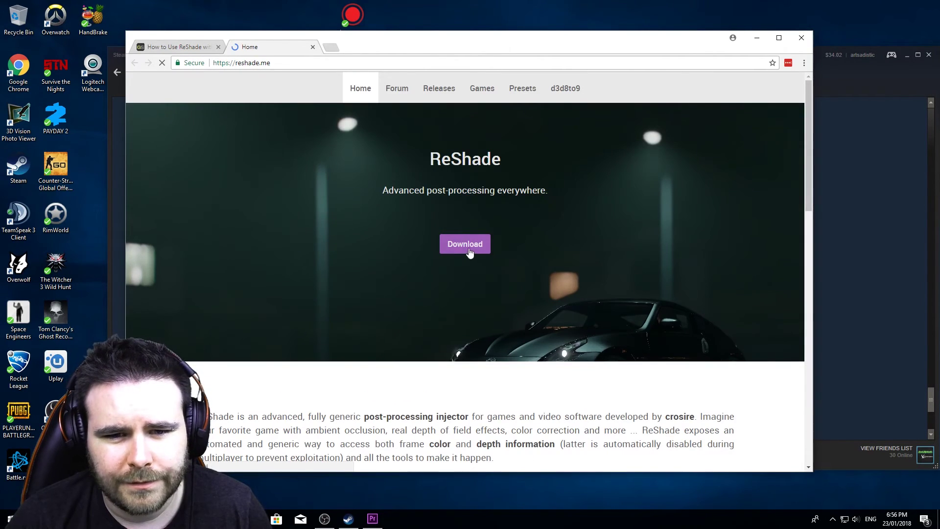
{"action": "left_click", "coordinate": [464, 246]}
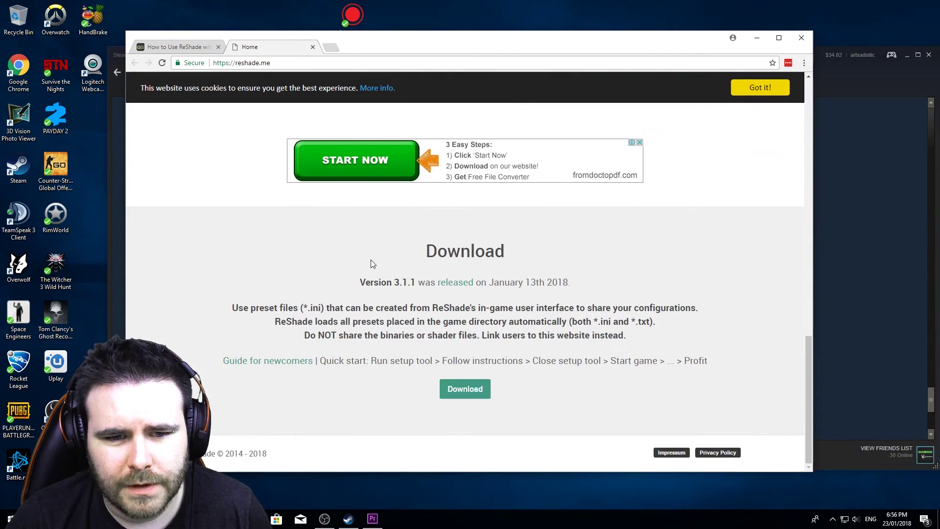
{"action": "left_click", "coordinate": [473, 390]}
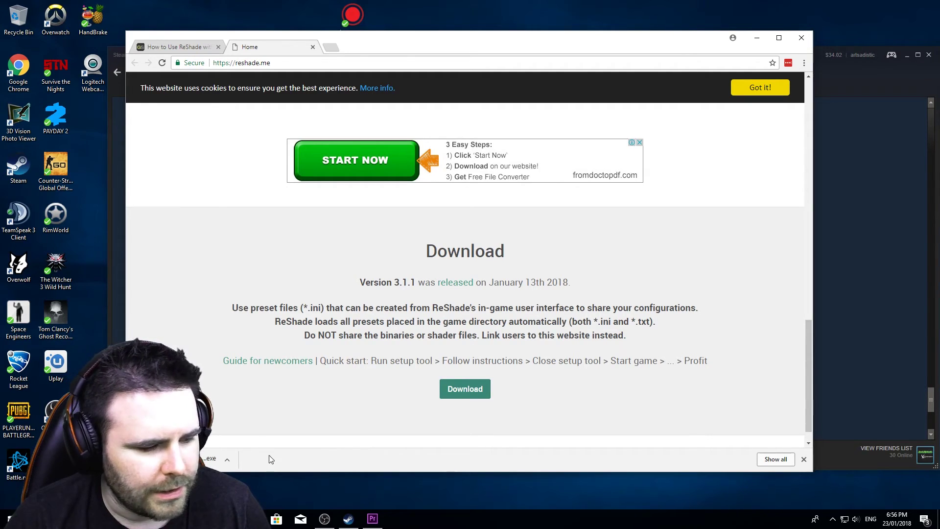
{"action": "left_click_drag", "start_coordinate": [420, 48], "coordinate": [518, 38]}
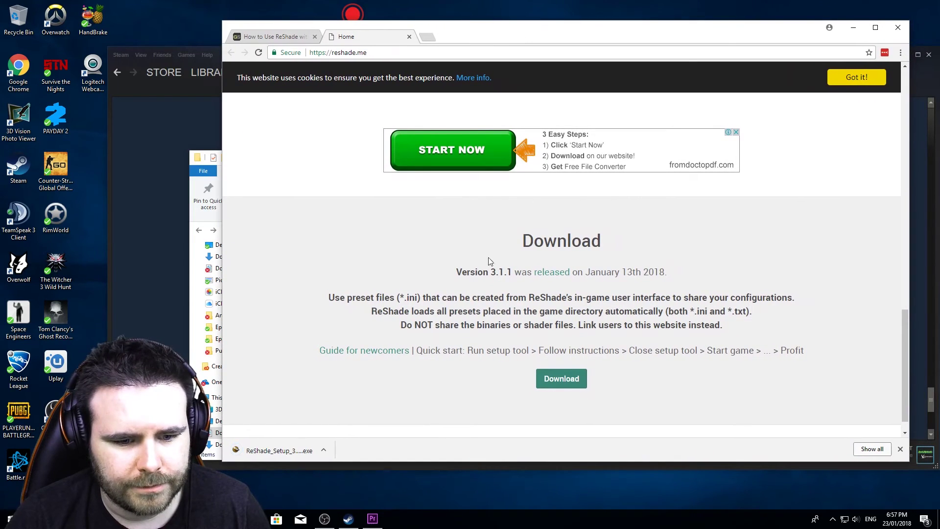
Launch the downloaded ReShade setup and bring up the Steam game library.
{"action": "left_click", "coordinate": [295, 452]}
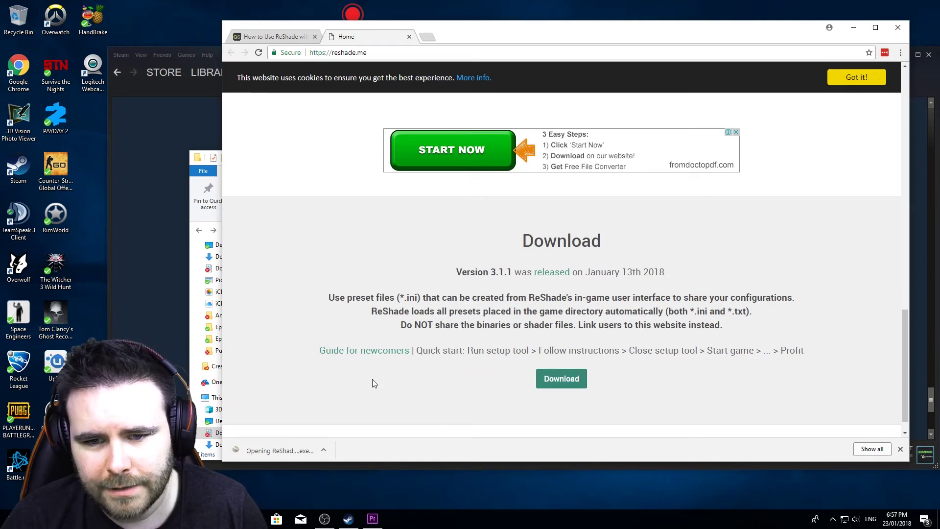
{"action": "left_click", "coordinate": [154, 136]}
{"action": "left_click", "coordinate": [211, 72]}
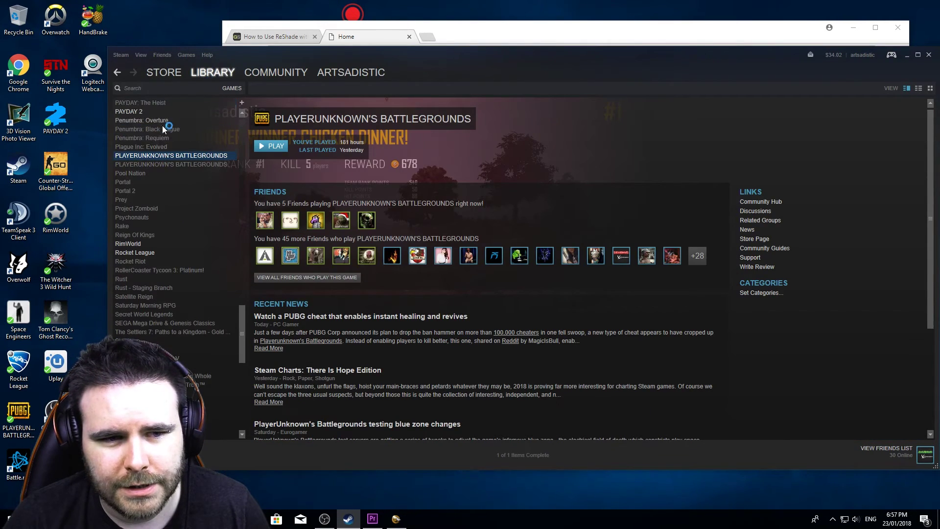
{"action": "scroll", "coordinate": [176, 201], "scroll_direction": "up", "scroll_amount": 2}
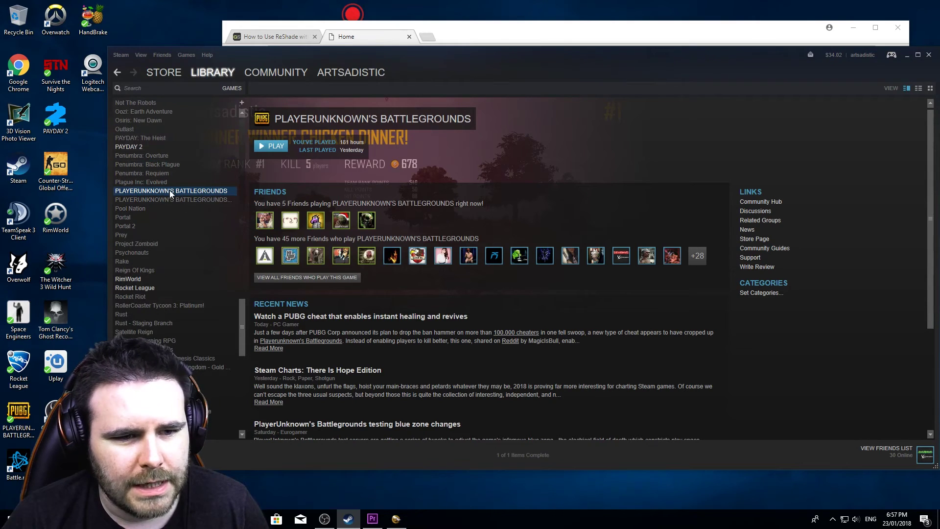
Open PUBG's install folder in File Explorer from its Steam Properties, Local Files tab.
{"action": "right_click", "coordinate": [171, 194]}
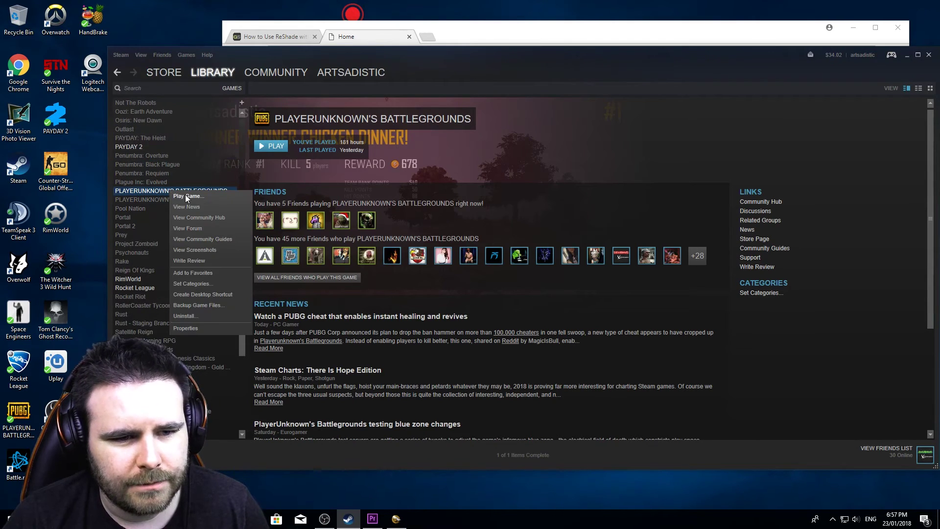
{"action": "left_click", "coordinate": [185, 329]}
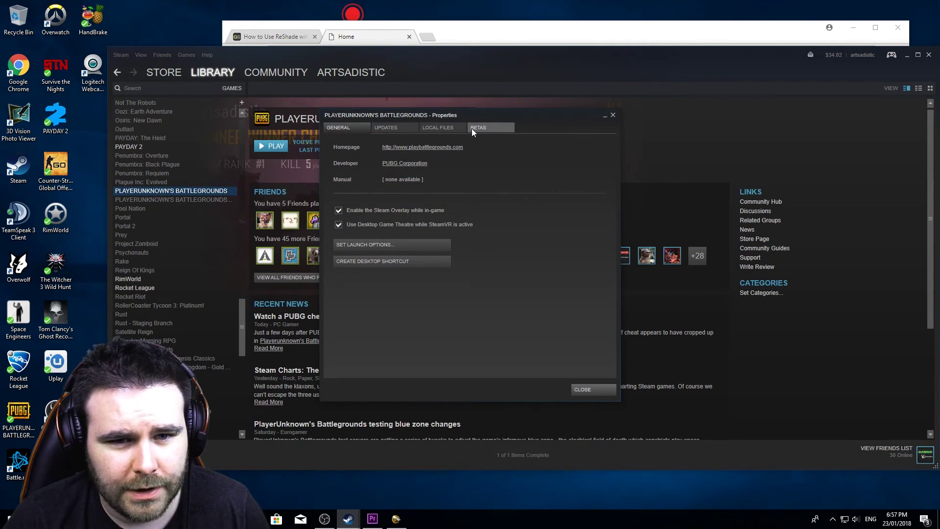
{"action": "left_click", "coordinate": [387, 128]}
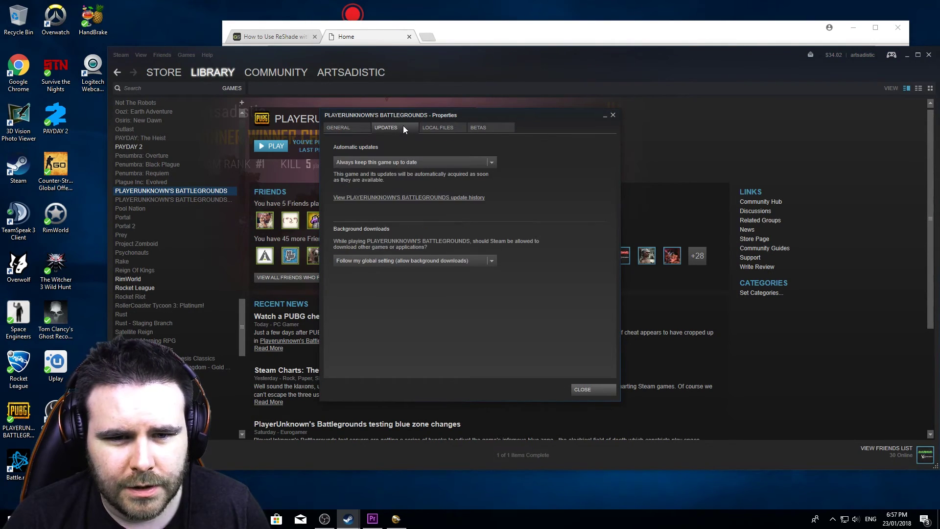
{"action": "left_click", "coordinate": [437, 128]}
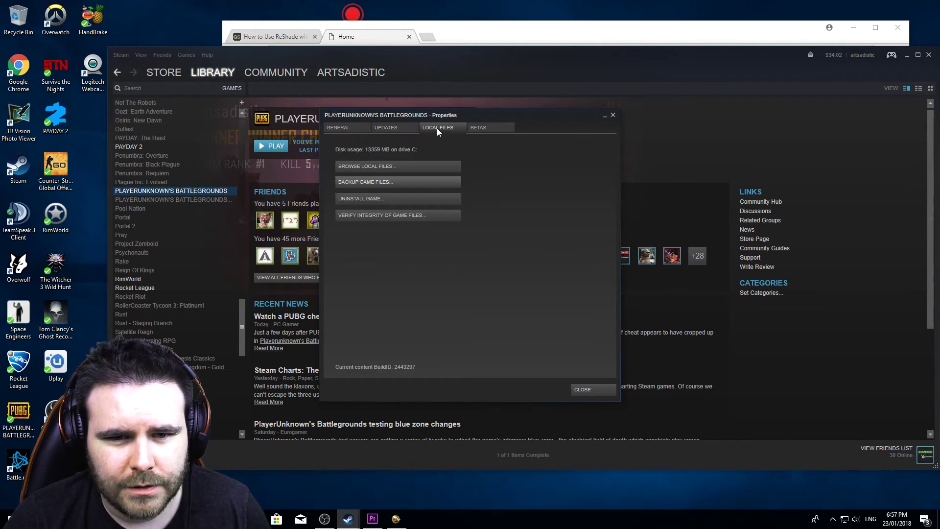
{"action": "left_click", "coordinate": [384, 169]}
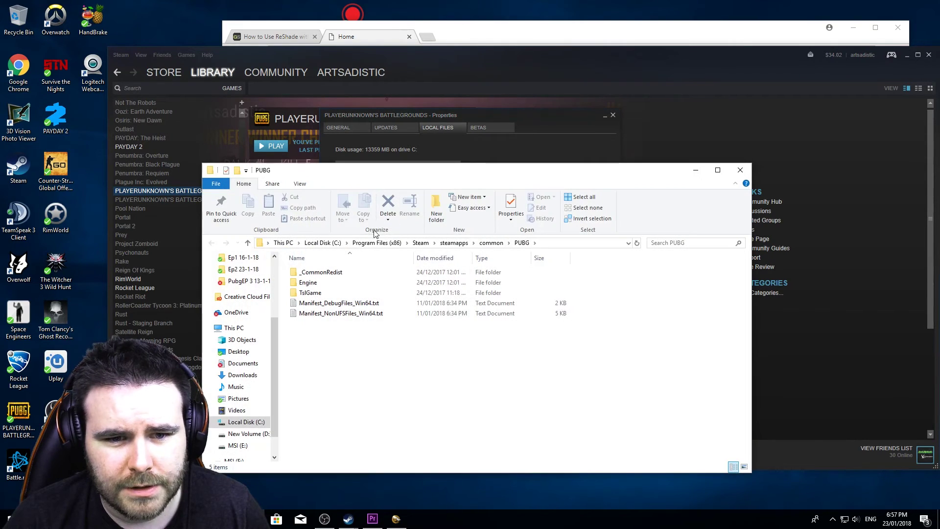
Copy the PUBG install folder path and return to the ReShade installer.
{"action": "left_click", "coordinate": [560, 247]}
{"action": "key", "text": "ctrl+c"}
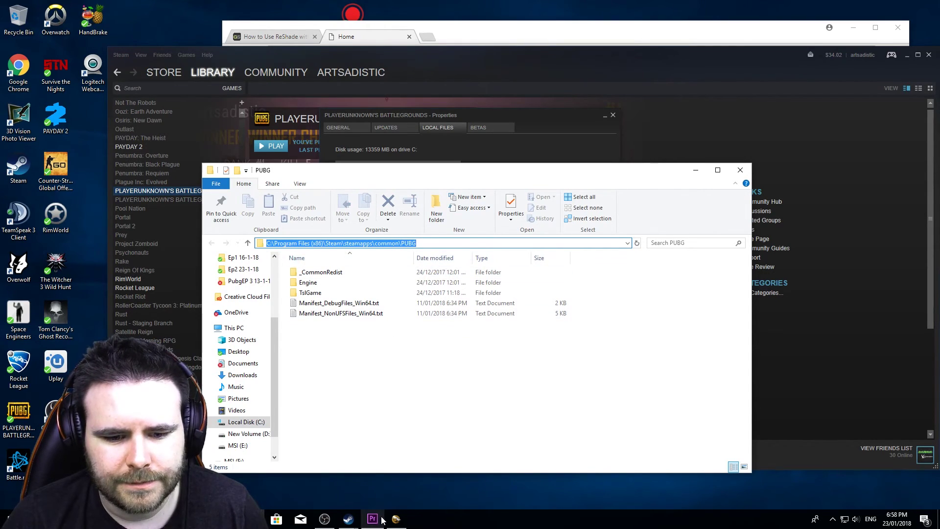
{"action": "left_click", "coordinate": [396, 518]}
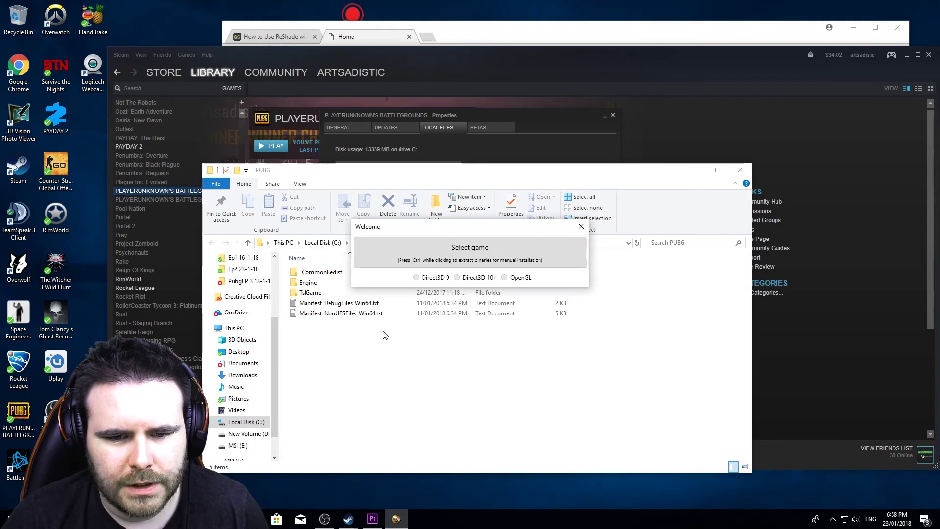
Select TslGame.exe in PUBG\TslGame\Binaries\Win64 as ReShade's target game.
{"action": "left_click", "coordinate": [462, 268]}
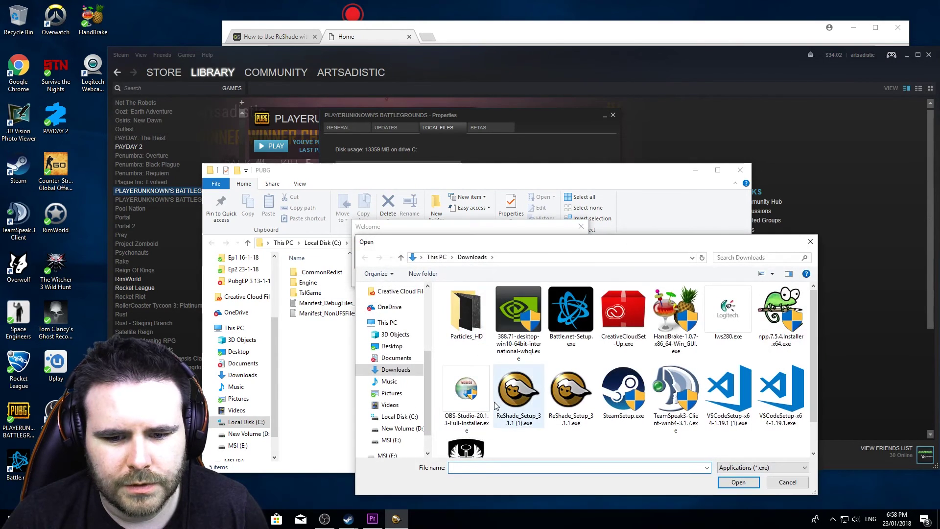
{"action": "key", "text": "ctrl+v"}
{"action": "key", "text": "Return"}
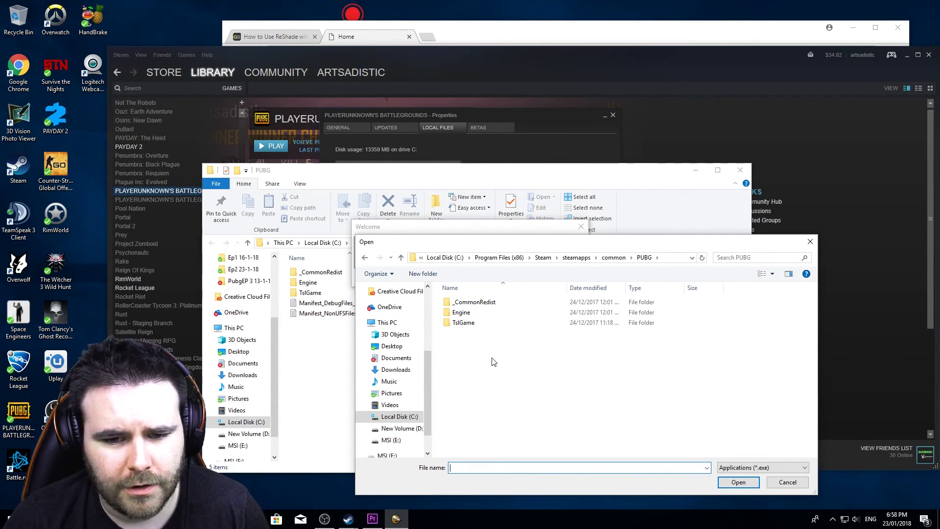
{"action": "double_click", "coordinate": [468, 323]}
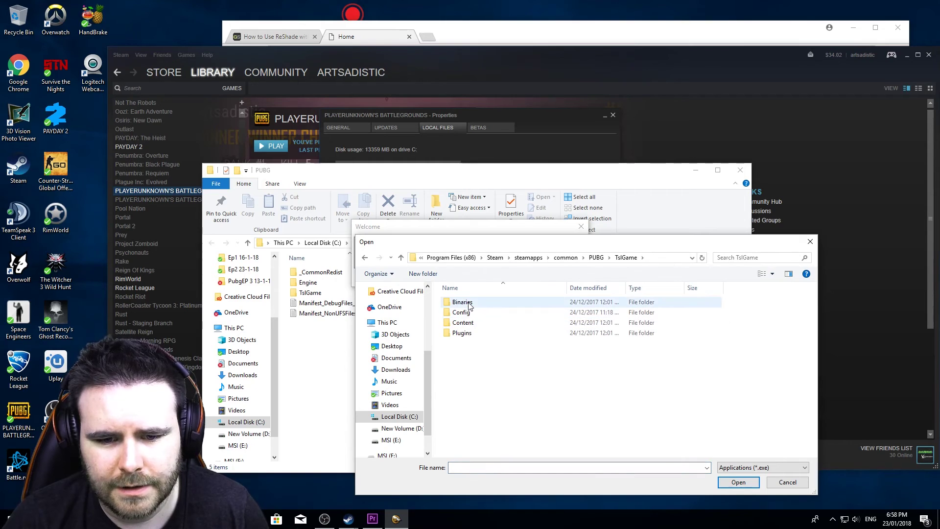
{"action": "double_click", "coordinate": [468, 304]}
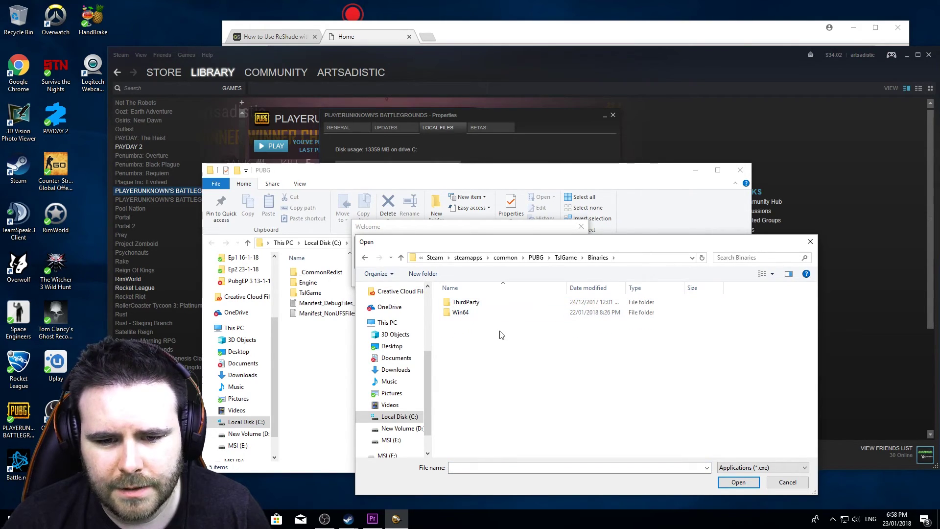
{"action": "double_click", "coordinate": [465, 312]}
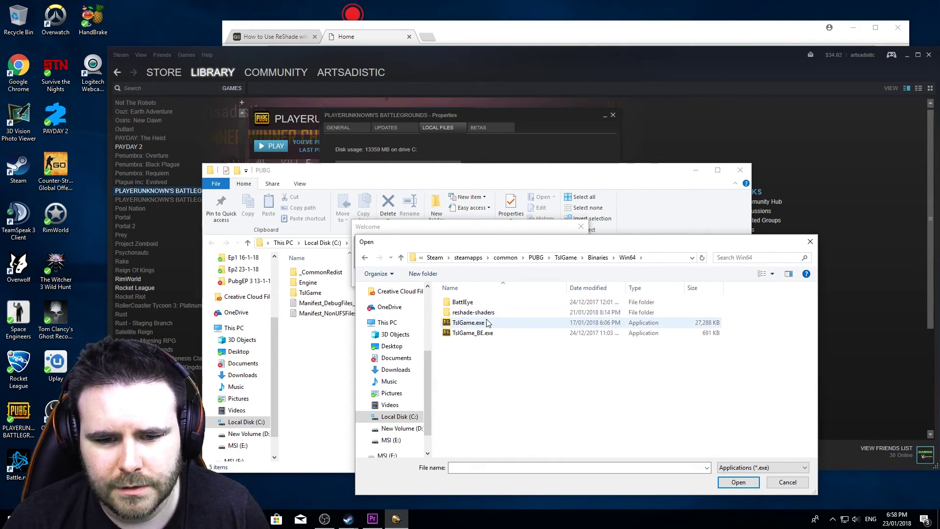
{"action": "left_click", "coordinate": [497, 323]}
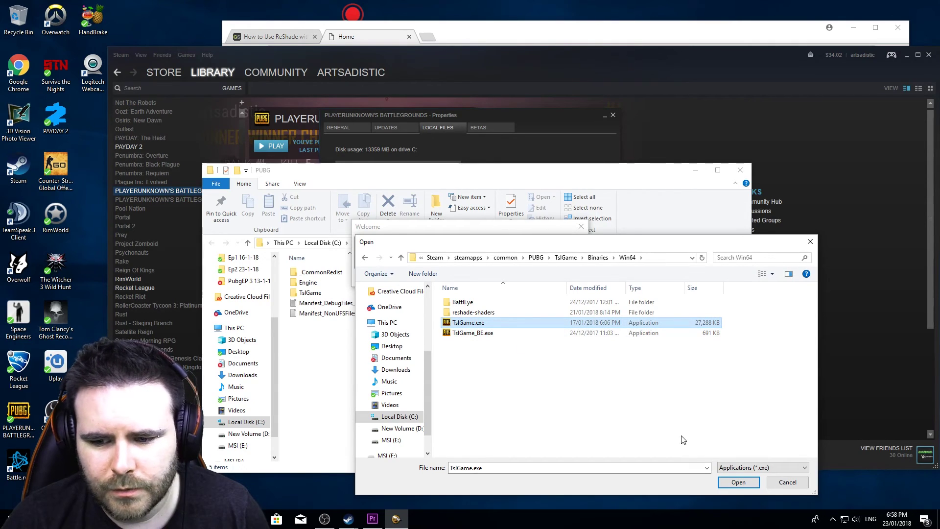
Install ReShade to TslGame with Direct3D 10+, overwriting the existing installation.
{"action": "left_click", "coordinate": [756, 484]}
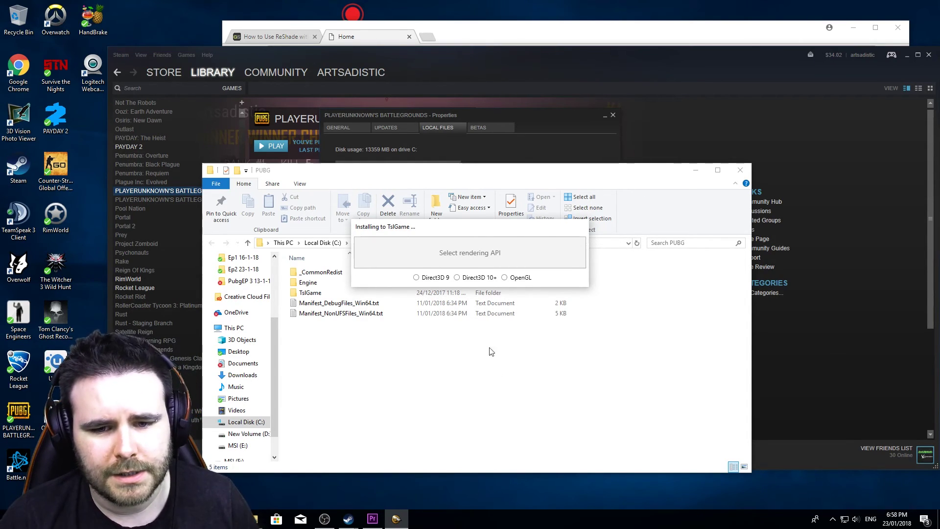
{"action": "left_click", "coordinate": [464, 281]}
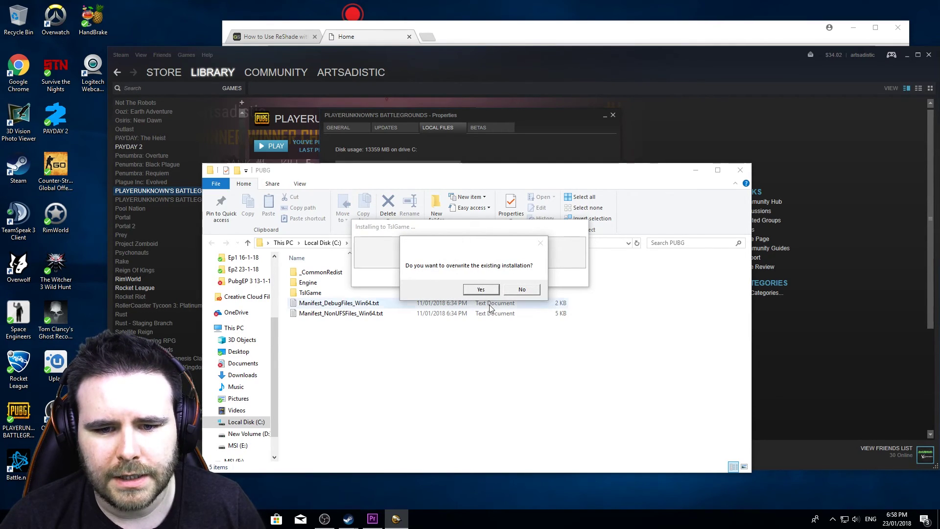
{"action": "left_click_drag", "start_coordinate": [469, 245], "coordinate": [467, 295]}
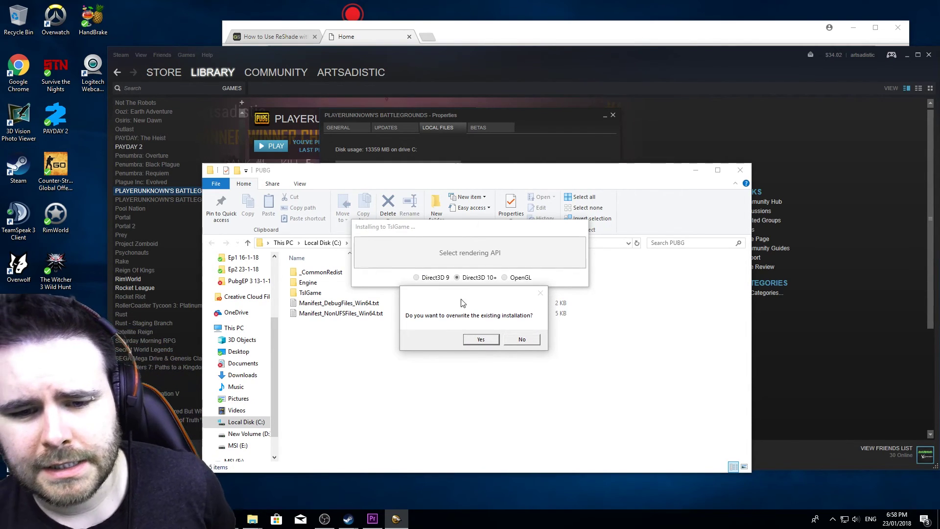
{"action": "left_click", "coordinate": [480, 340]}
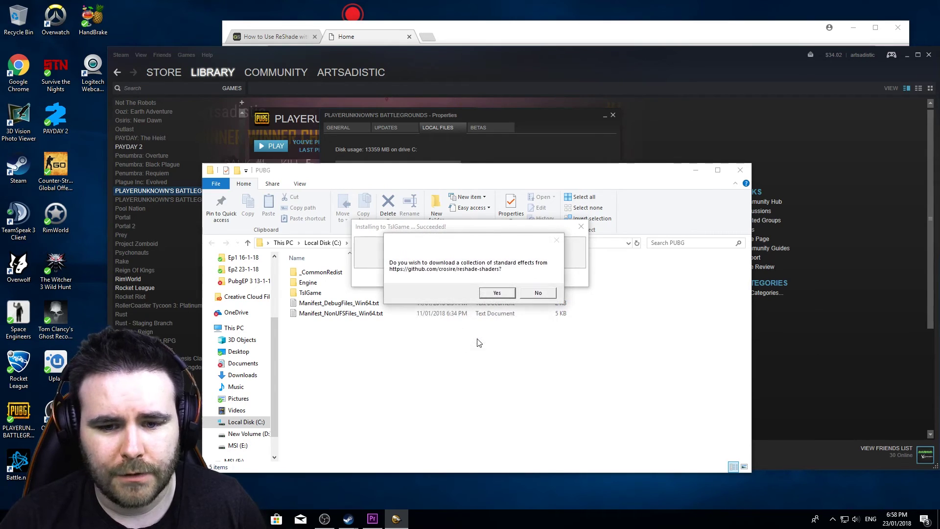
Download the standard effects, install all effect files to TslGame, and close the installer.
{"action": "left_click", "coordinate": [498, 293]}
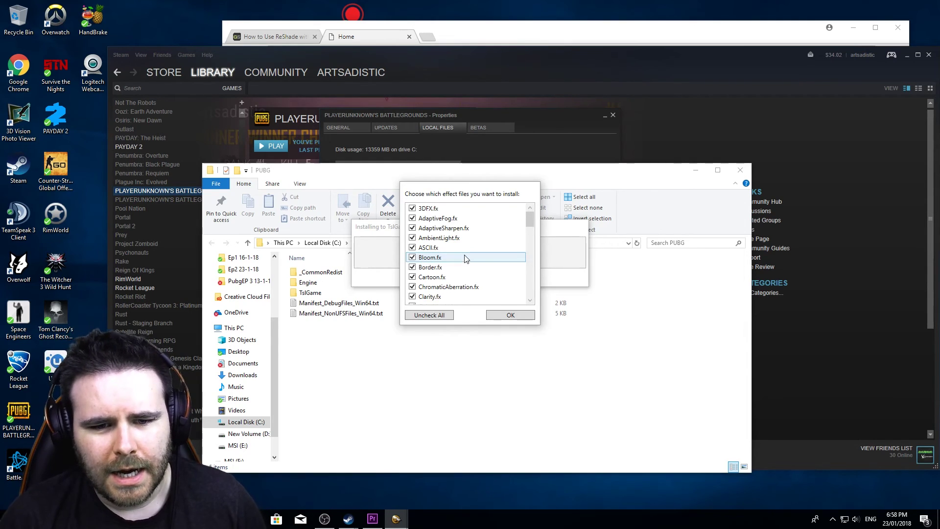
{"action": "scroll", "coordinate": [477, 274], "scroll_direction": "down", "scroll_amount": 9}
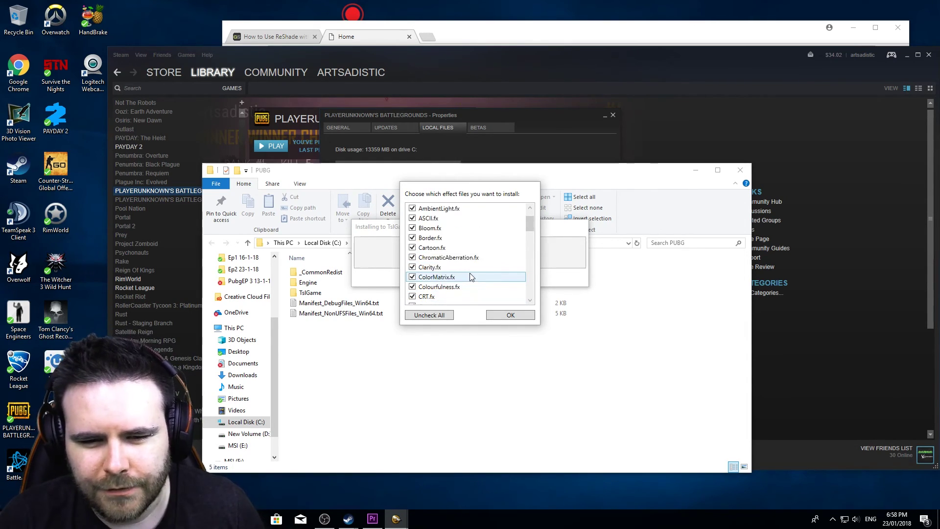
{"action": "scroll", "coordinate": [478, 273], "scroll_direction": "up", "scroll_amount": 9}
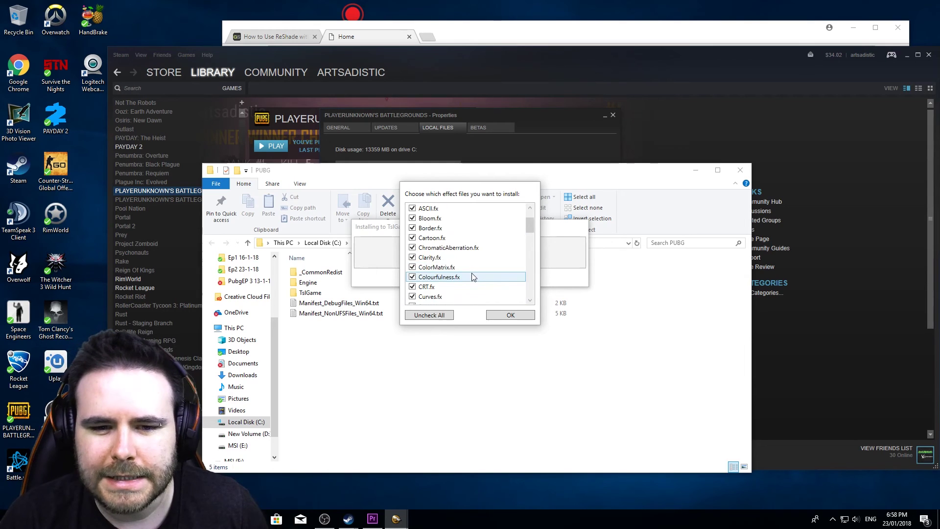
{"action": "scroll", "coordinate": [425, 289], "scroll_direction": "down", "scroll_amount": 7}
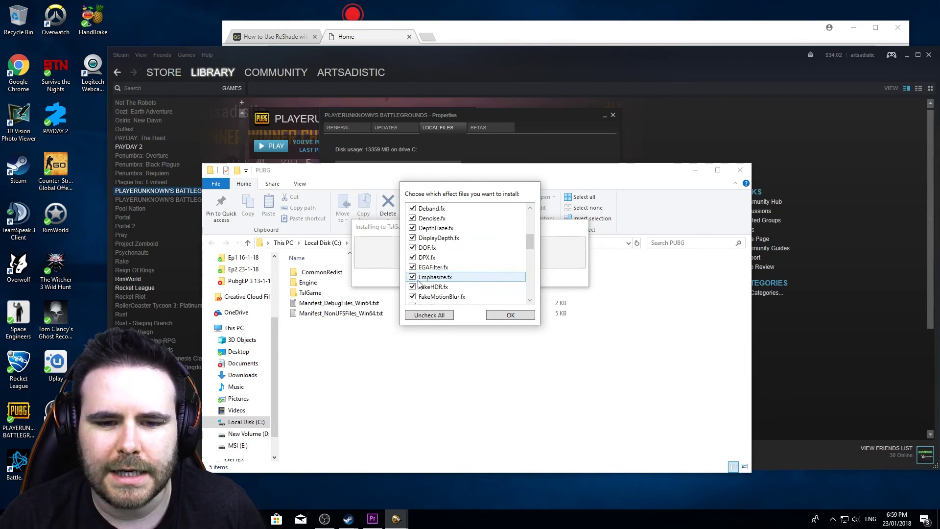
{"action": "scroll", "coordinate": [424, 294], "scroll_direction": "down", "scroll_amount": 6}
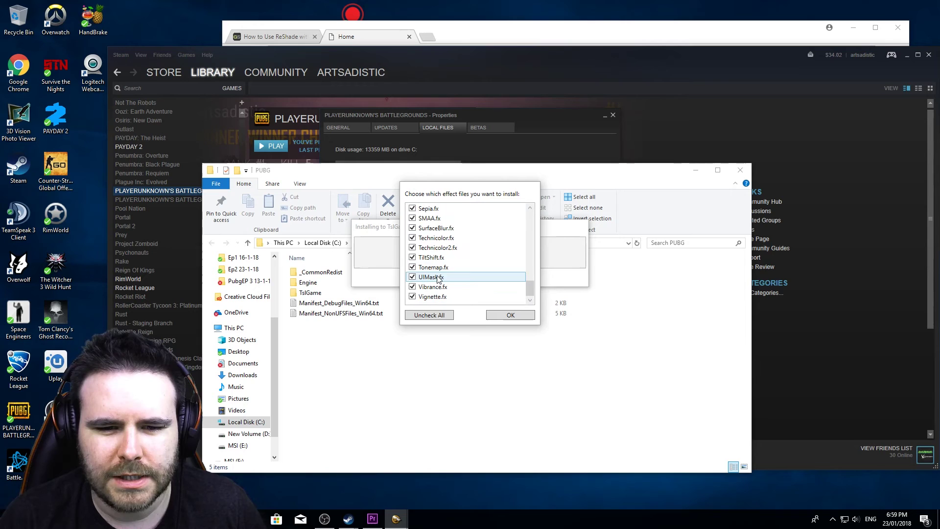
{"action": "scroll", "coordinate": [451, 285], "scroll_direction": "up", "scroll_amount": 12}
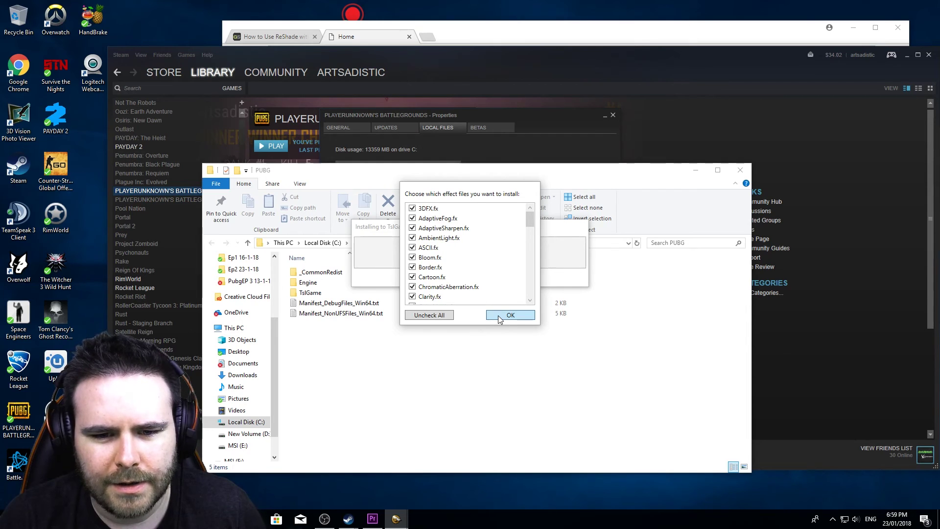
{"action": "left_click", "coordinate": [500, 318]}
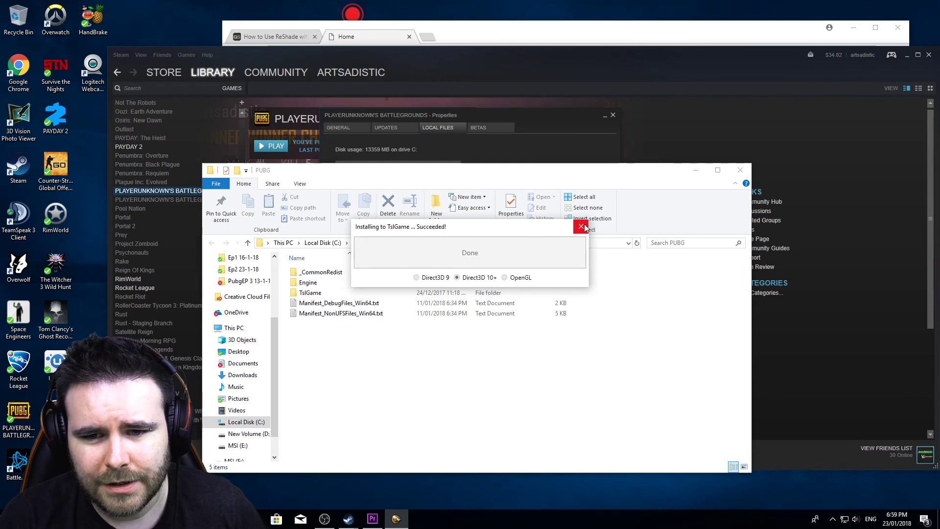
{"action": "left_click", "coordinate": [581, 227]}
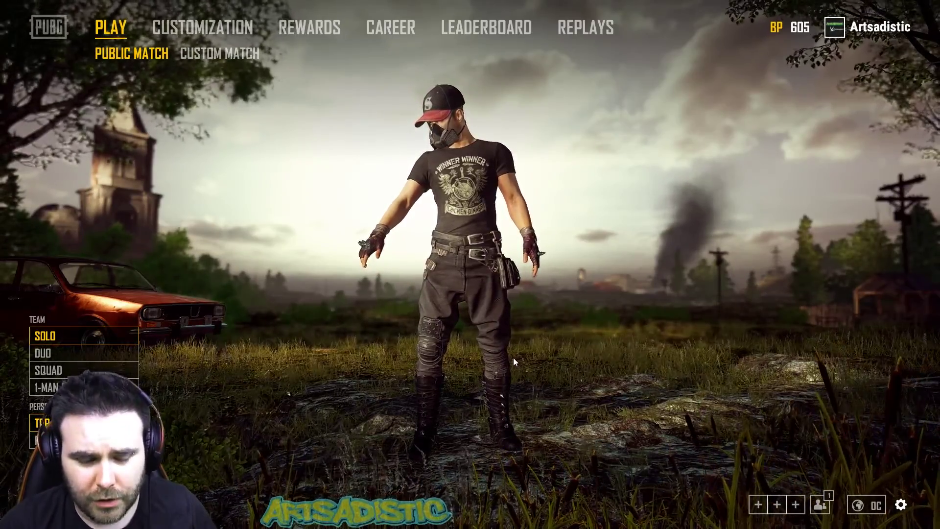
Bring up the ReShade overlay in PUBG's lobby with the Home key.
{"action": "key", "text": "Home"}
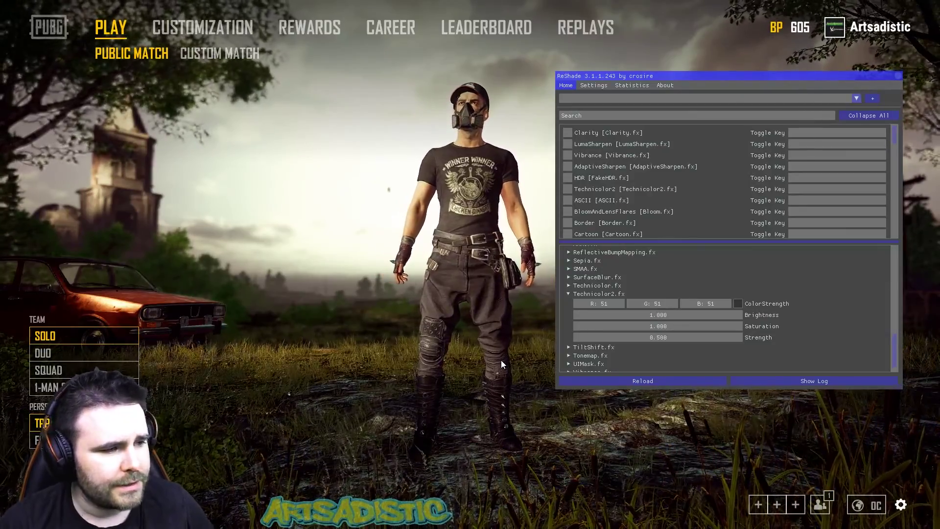
{"action": "left_click_drag", "start_coordinate": [652, 79], "coordinate": [613, 78]}
{"action": "left_click", "coordinate": [573, 168]}
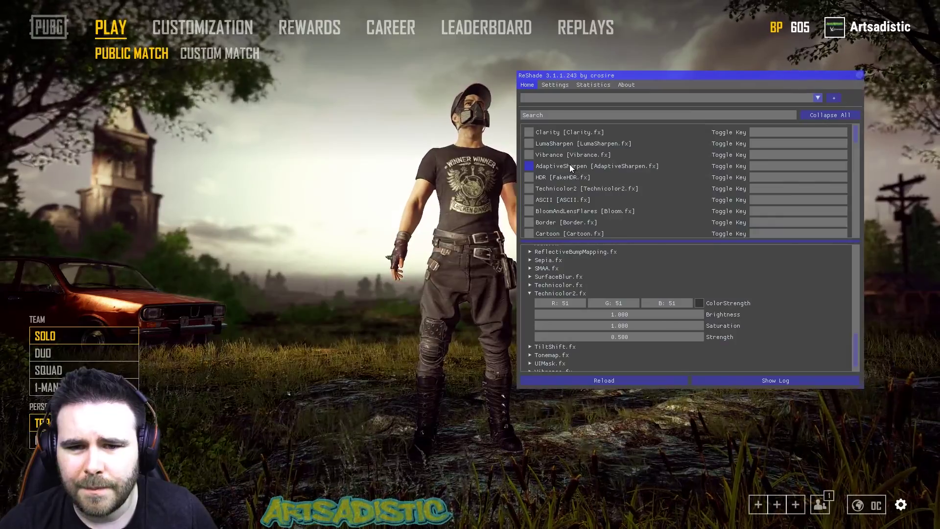
{"action": "left_click", "coordinate": [566, 163]}
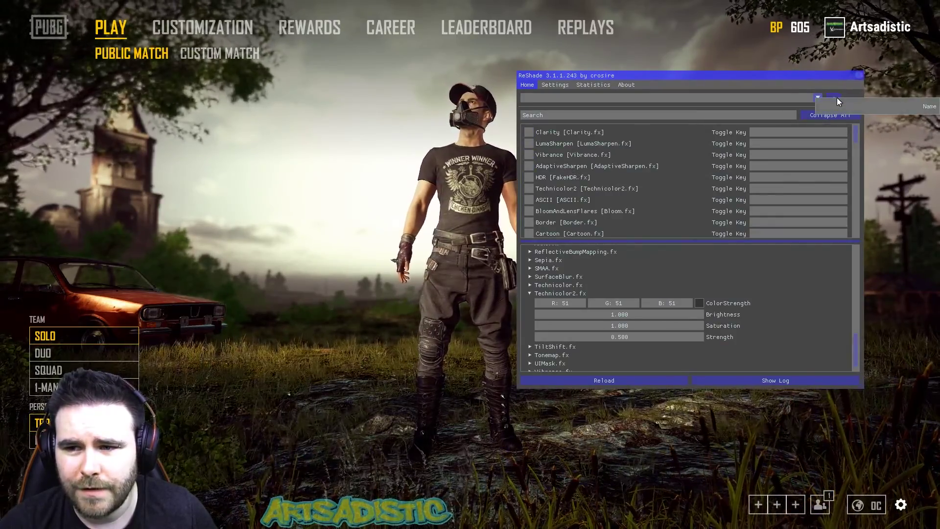
Create a new ReShade preset named 'Reshade'.
{"action": "type", "text": "T"}
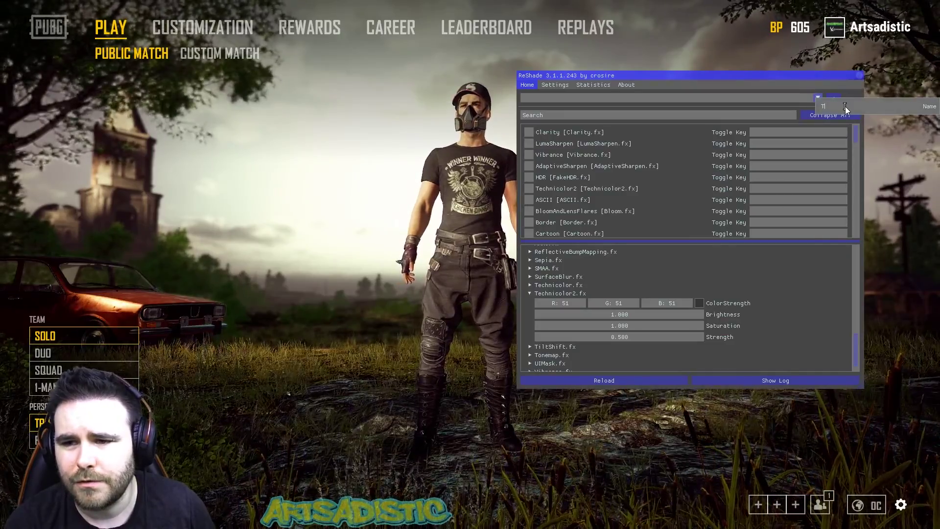
{"action": "key", "text": "BackSpace"}
{"action": "type", "text": "Resha"}
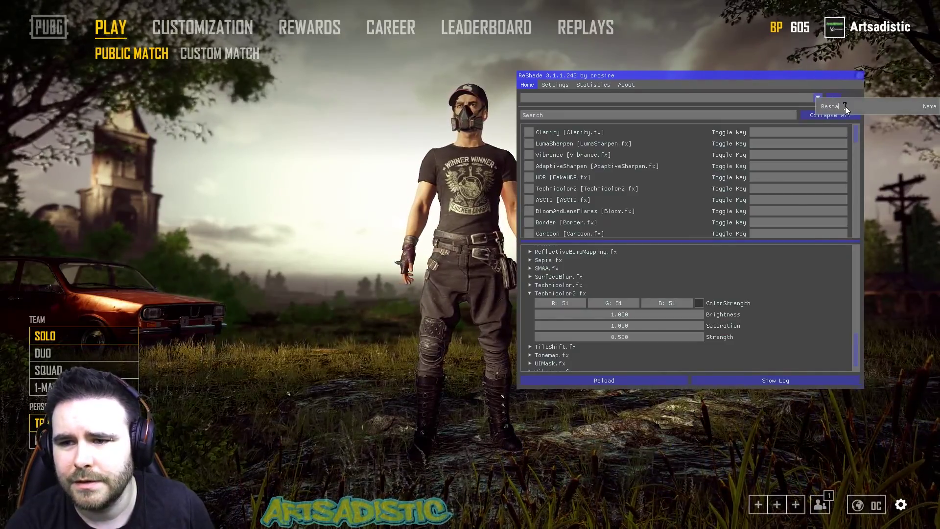
{"action": "type", "text": "de"}
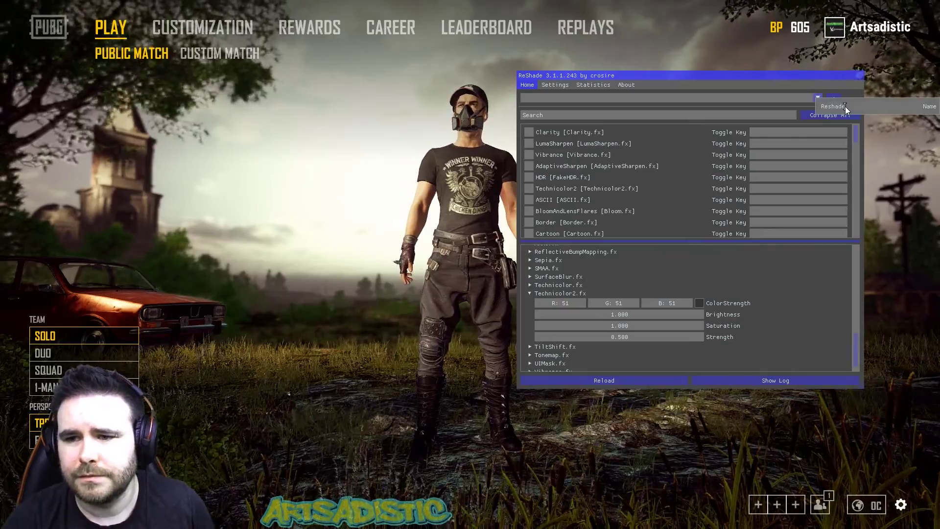
{"action": "key", "text": "Return"}
Tick Clarity, LumaSharpen, Vibrance, AdaptiveSharpen, FakeHDR and Technicolor2 in the Reshade preset.
{"action": "left_click", "coordinate": [596, 143]}
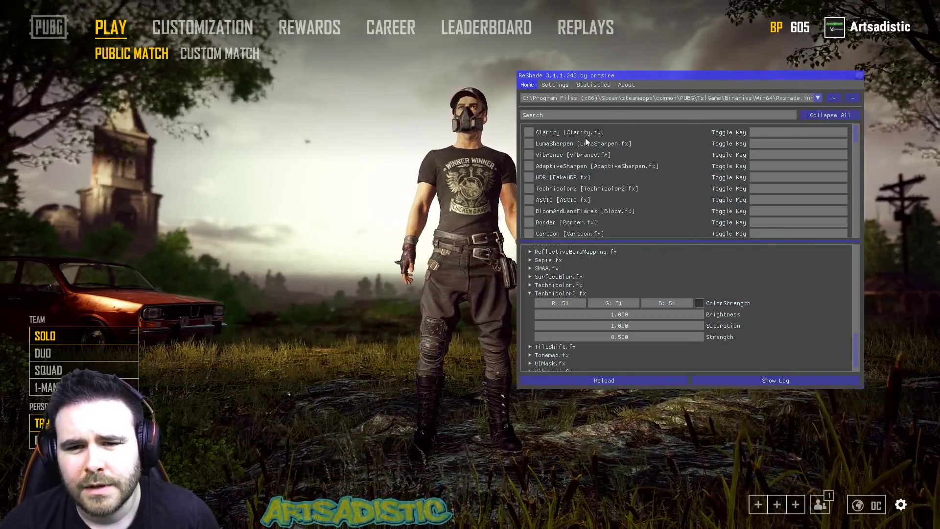
{"action": "left_click", "coordinate": [581, 155]}
{"action": "left_click", "coordinate": [577, 177]}
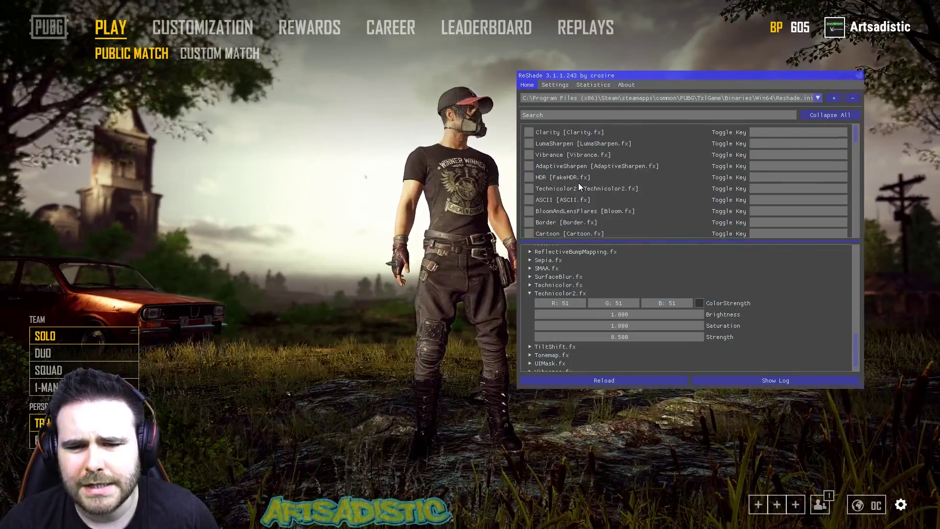
{"action": "left_click", "coordinate": [550, 178]}
{"action": "left_click", "coordinate": [571, 212]}
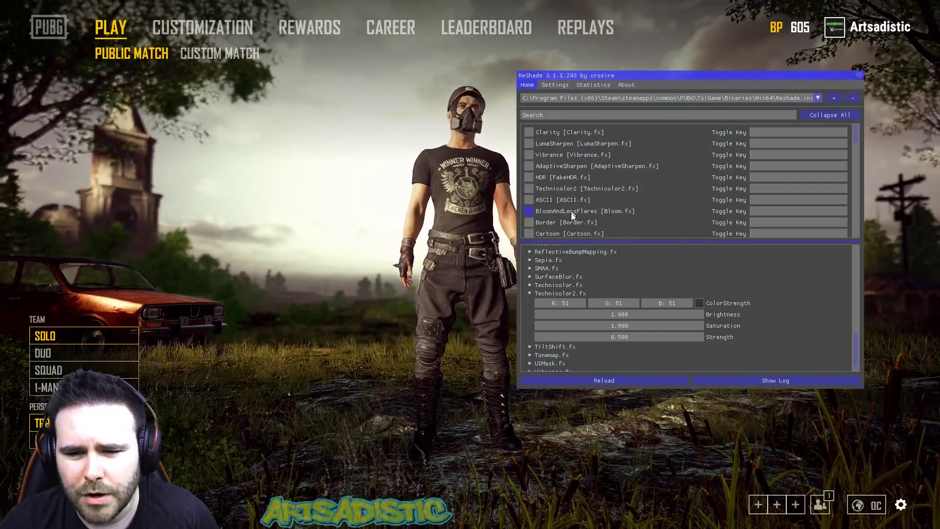
{"action": "left_click", "coordinate": [575, 211]}
{"action": "left_click", "coordinate": [565, 201]}
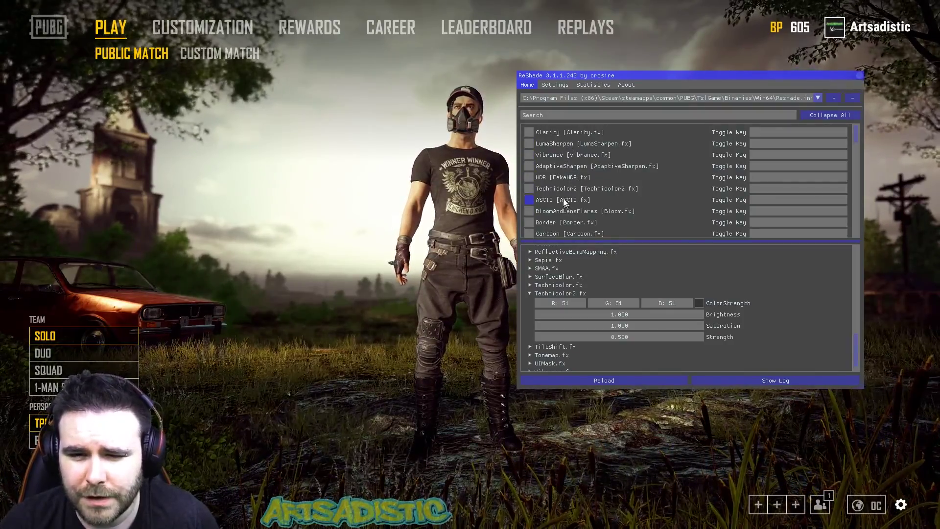
{"action": "left_click", "coordinate": [547, 136]}
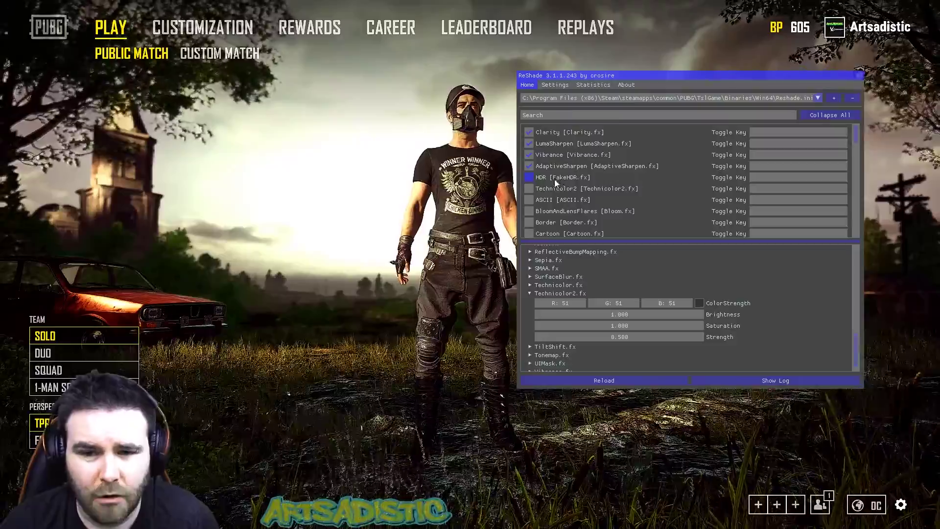
{"action": "left_click", "coordinate": [555, 180]}
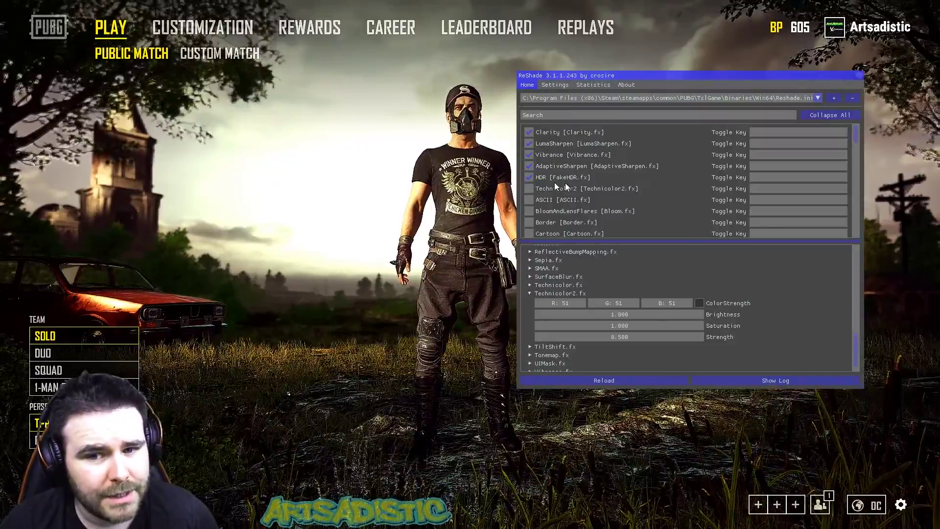
{"action": "left_click", "coordinate": [529, 189]}
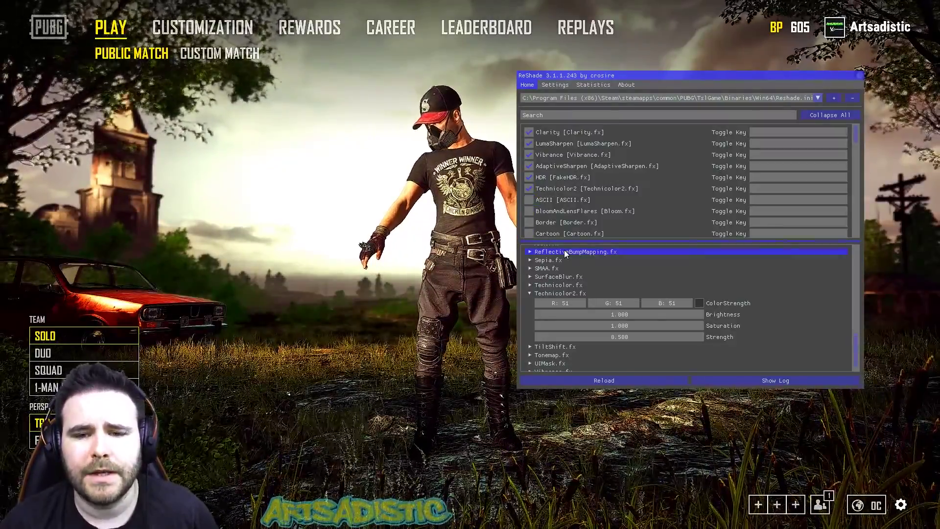
{"action": "left_click", "coordinate": [529, 292]}
{"action": "scroll", "coordinate": [538, 288], "scroll_direction": "up", "scroll_amount": 6}
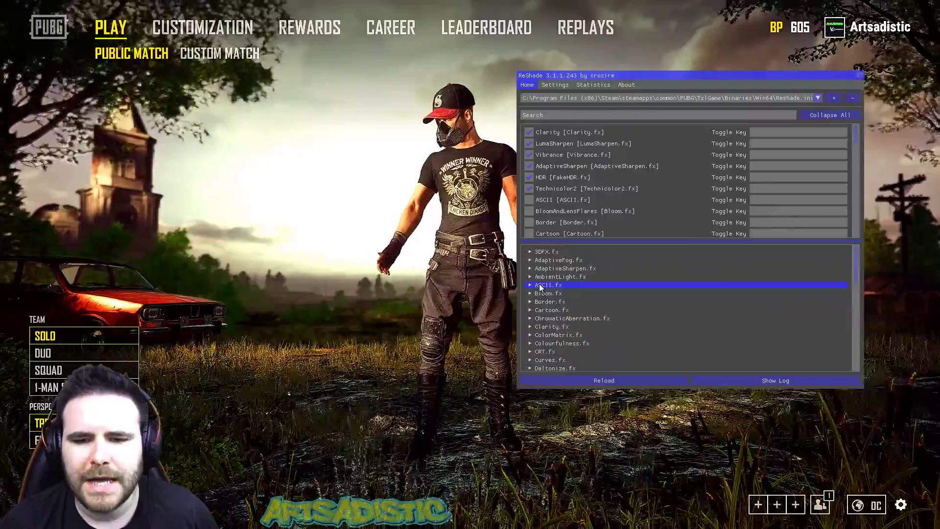
{"action": "scroll", "coordinate": [549, 308], "scroll_direction": "down", "scroll_amount": 8}
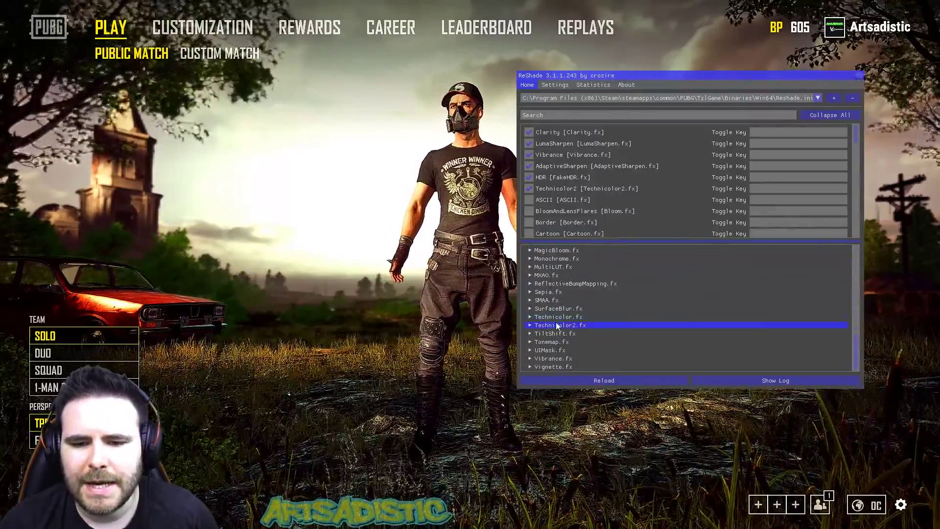
{"action": "scroll", "coordinate": [556, 314], "scroll_direction": "up", "scroll_amount": 5}
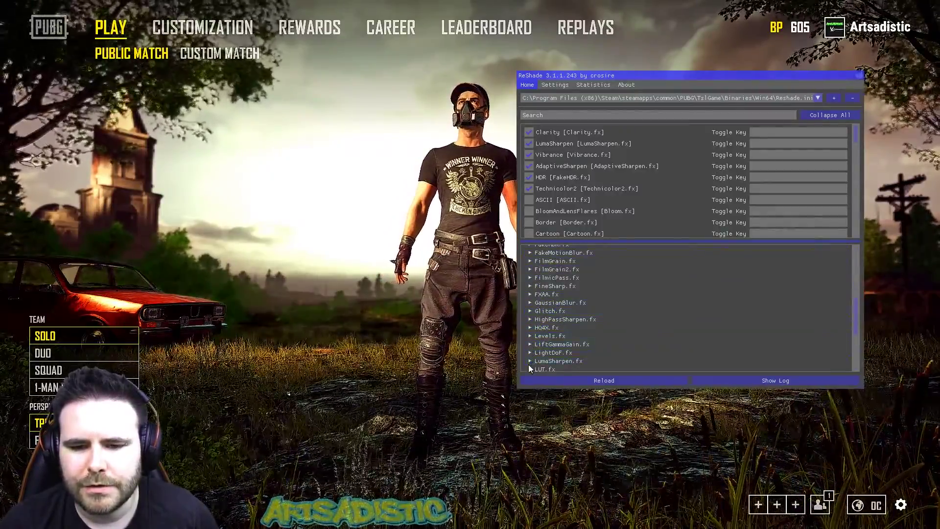
{"action": "scroll", "coordinate": [537, 338], "scroll_direction": "down", "scroll_amount": 5}
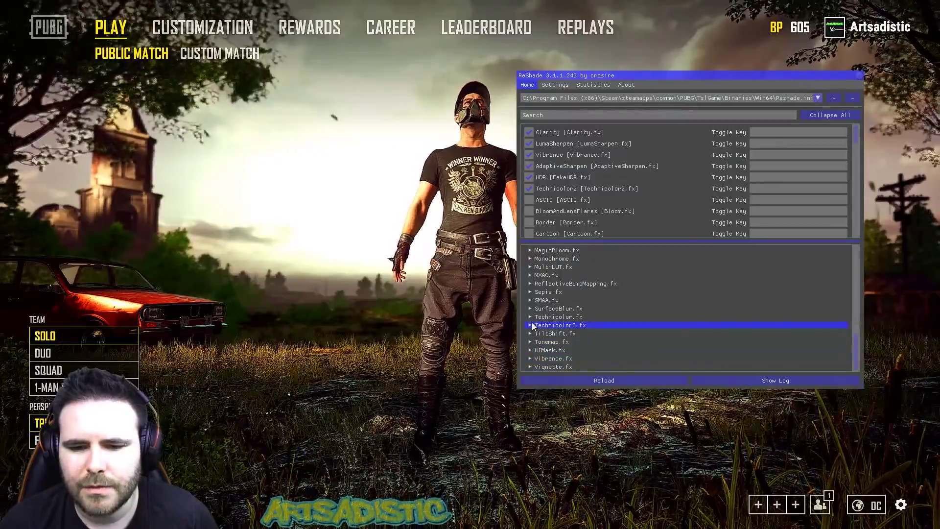
{"action": "left_click", "coordinate": [531, 325]}
{"action": "scroll", "coordinate": [528, 327], "scroll_direction": "down", "scroll_amount": 1}
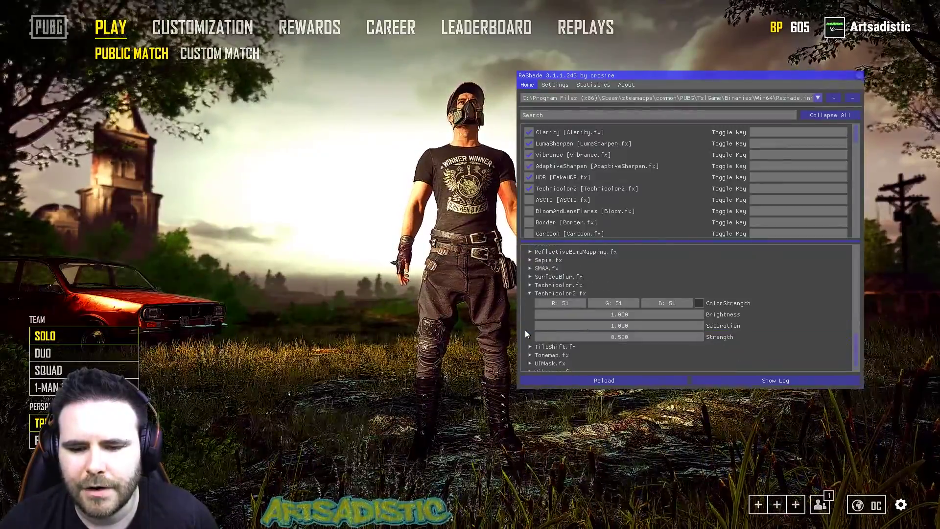
{"action": "left_click_drag", "start_coordinate": [643, 337], "coordinate": [619, 339]}
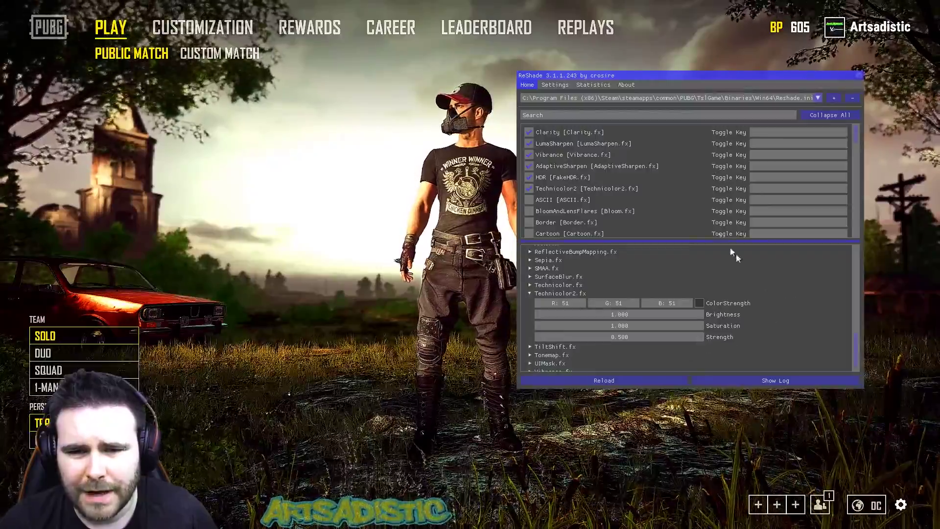
Compare the look by toggling Technicolor2 and Vibrance, then hide the overlay with Home.
{"action": "left_click_drag", "start_coordinate": [632, 76], "coordinate": [709, 78]}
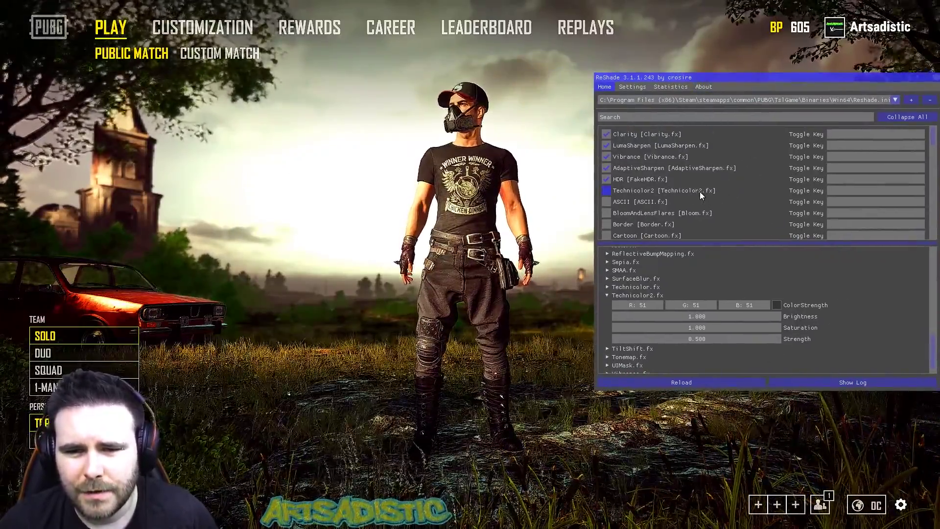
{"action": "left_click", "coordinate": [700, 195]}
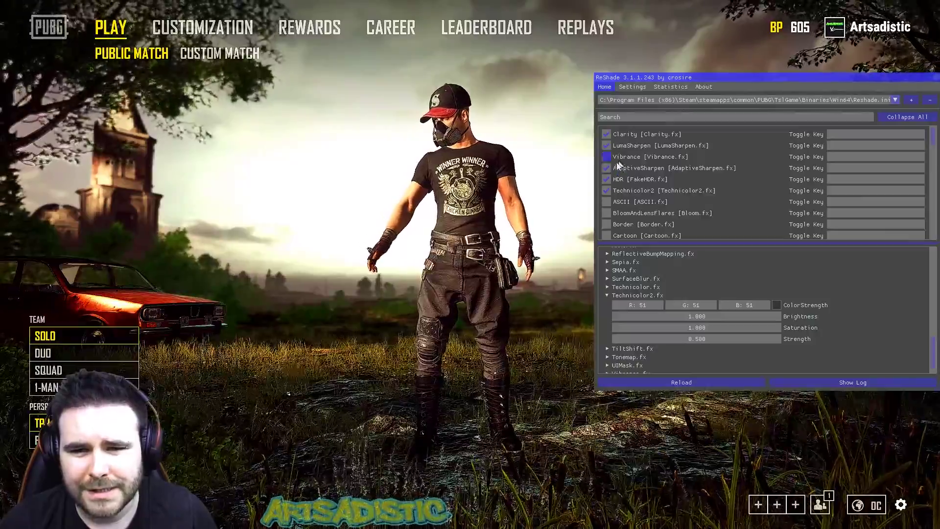
{"action": "left_click", "coordinate": [632, 159]}
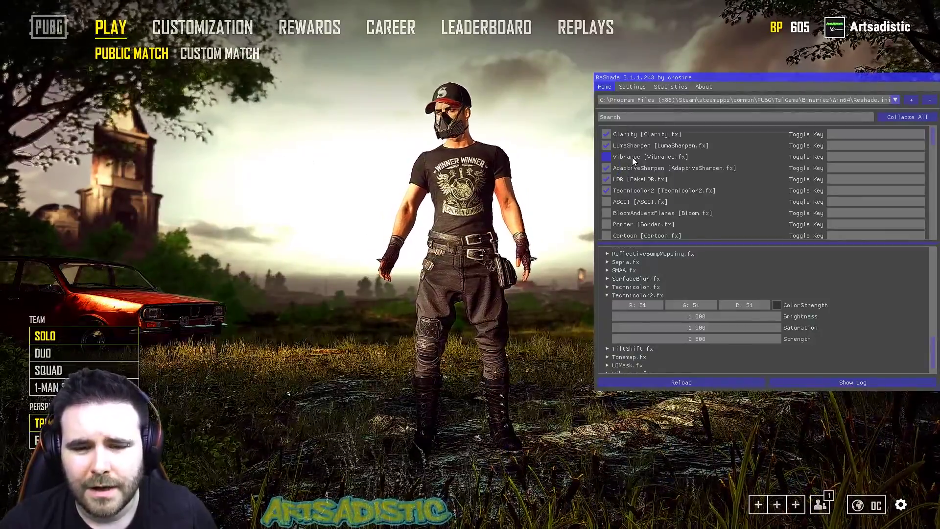
{"action": "left_click", "coordinate": [627, 158]}
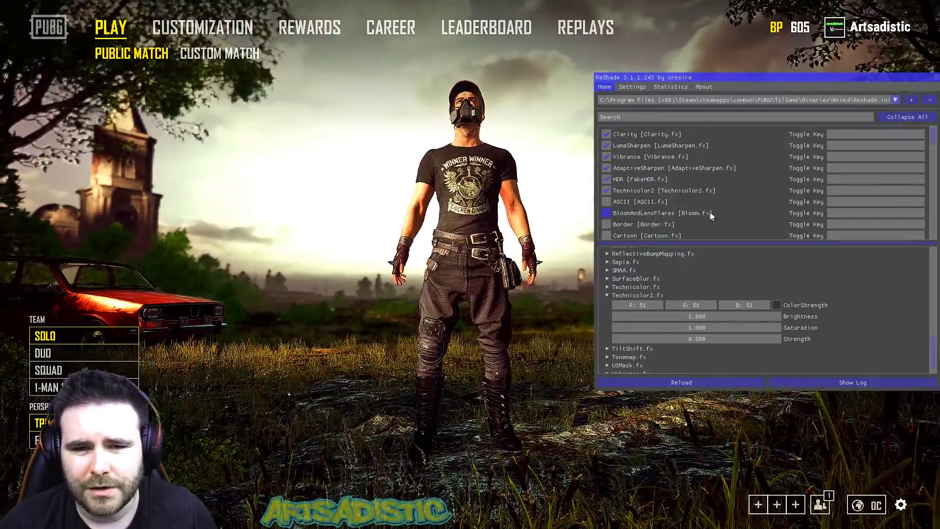
{"action": "left_click_drag", "start_coordinate": [700, 78], "coordinate": [532, 63]}
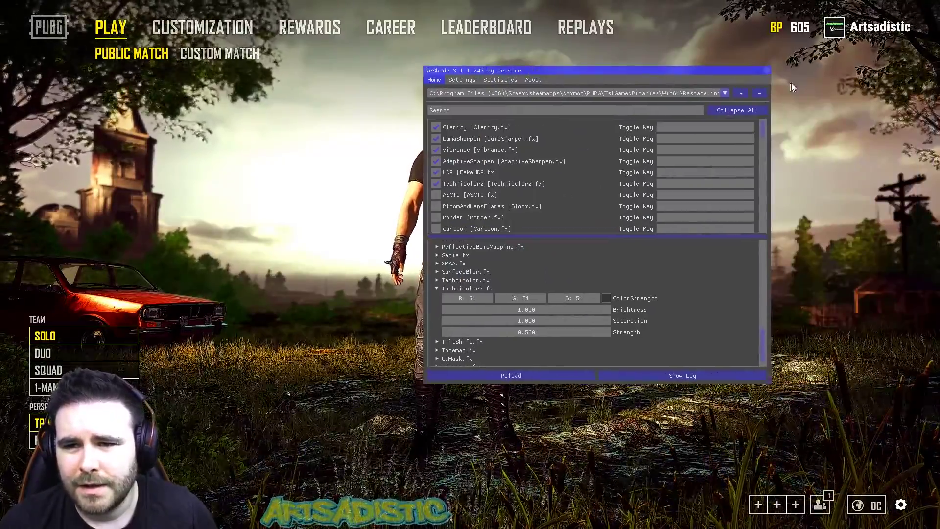
{"action": "key", "text": "Home"}
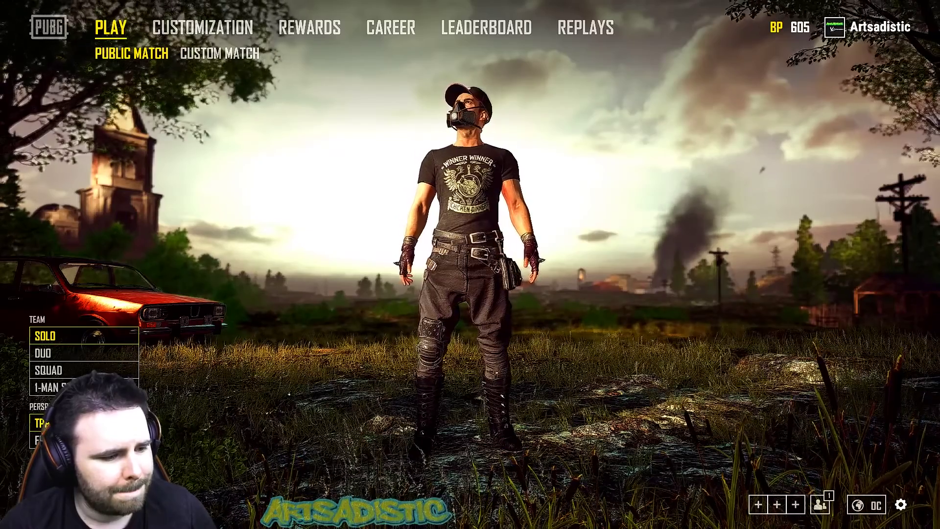